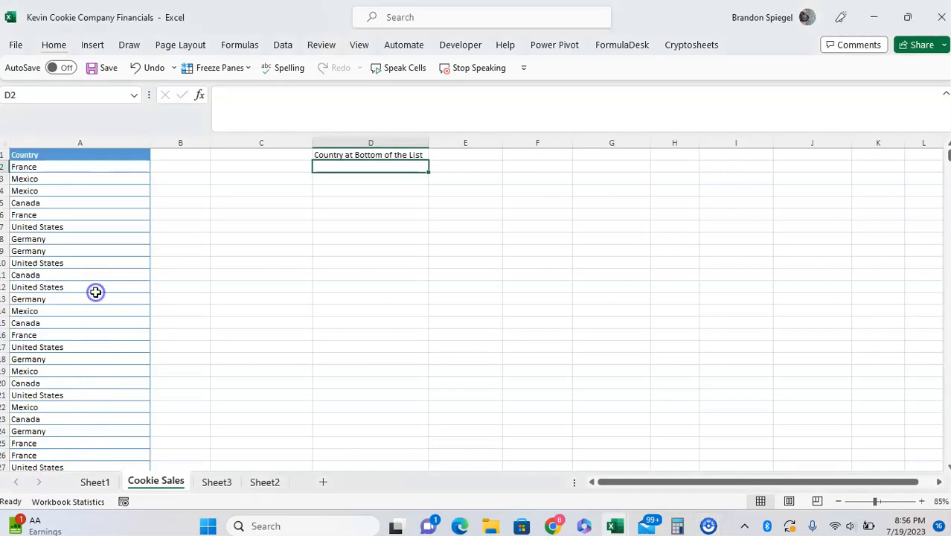
# Examine the Country list in column A of the Cookie Sales sheet from its first entry to its last
pyautogui.hotkey('ctrl', 'shift', 'Down')
pyautogui.press('Up')
pyautogui.press('Up')
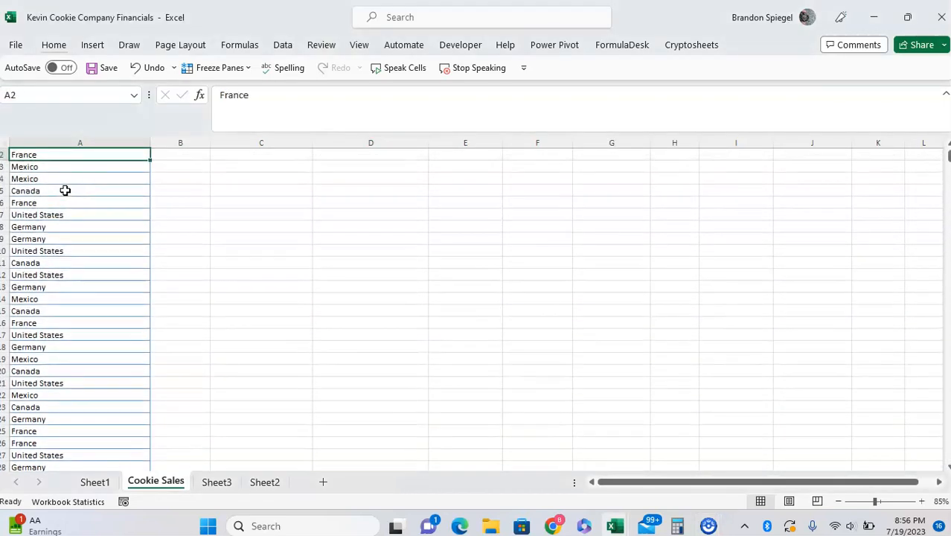
pyautogui.press('Up')
pyautogui.press('Right')
pyautogui.press('Right')
pyautogui.press('Down')
pyautogui.press('Left')
pyautogui.press('Left')
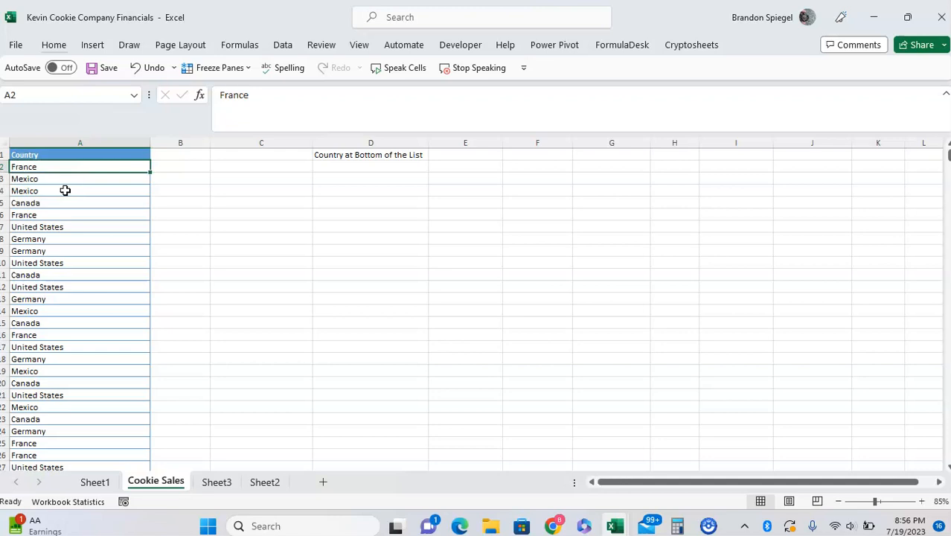
pyautogui.hotkey('ctrl', 'Down')
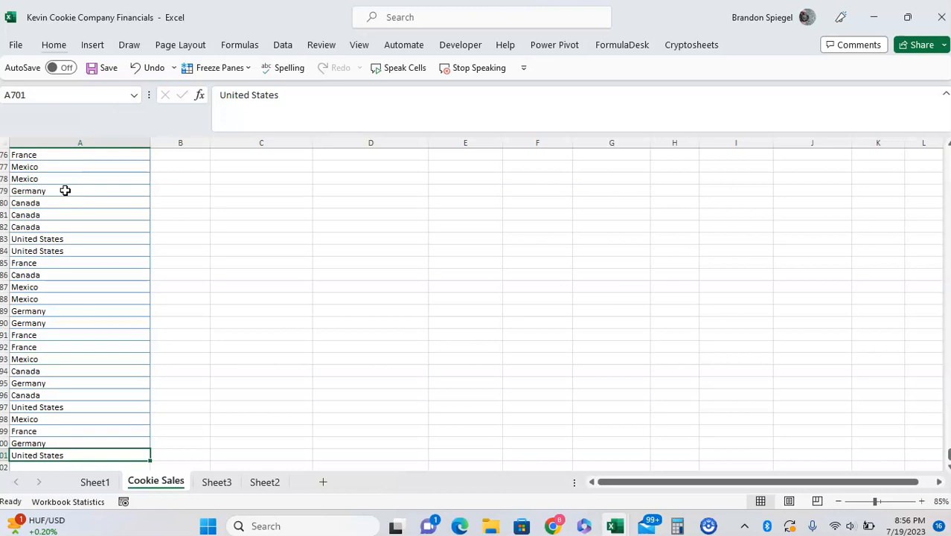
pyautogui.press('Up')
pyautogui.hotkey('shift', 'Down')
pyautogui.press('Up')
pyautogui.hotkey('ctrl', 'Up')
pyautogui.press('Down')
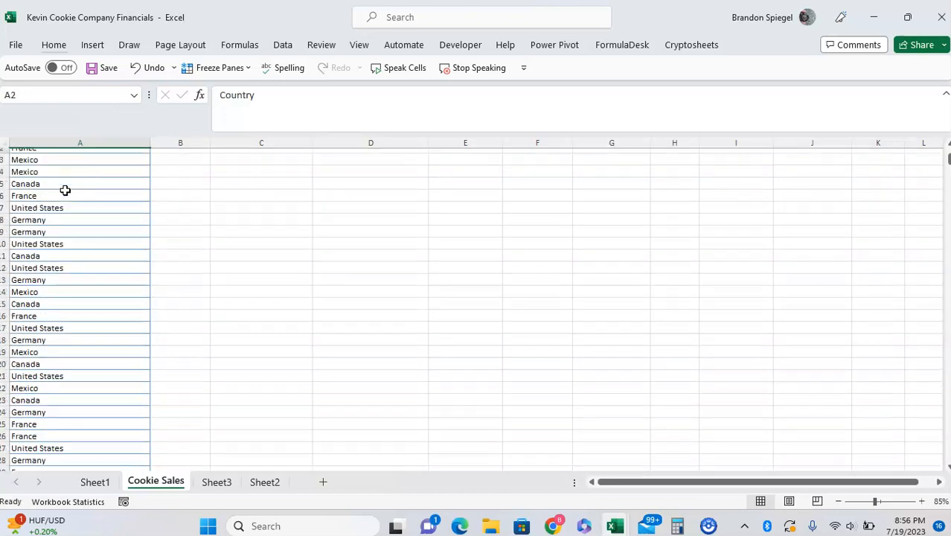
# Start an OFFSET formula in cell D2 with the Country header cell A1 as the reference
pyautogui.press('Right')
pyautogui.press('Right')
pyautogui.press('Right')
pyautogui.press('Right')
pyautogui.press('Left')
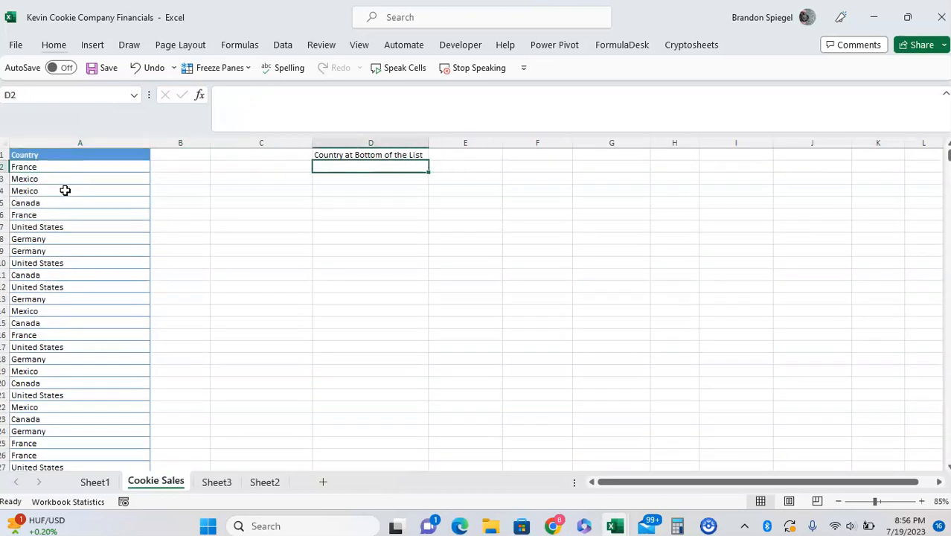
pyautogui.write('=offset(')
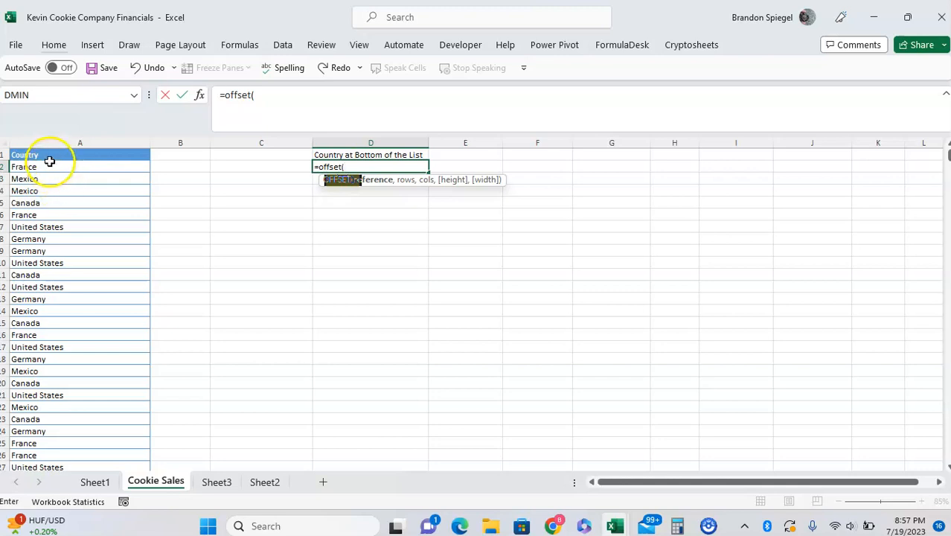
pyautogui.click(41, 158)
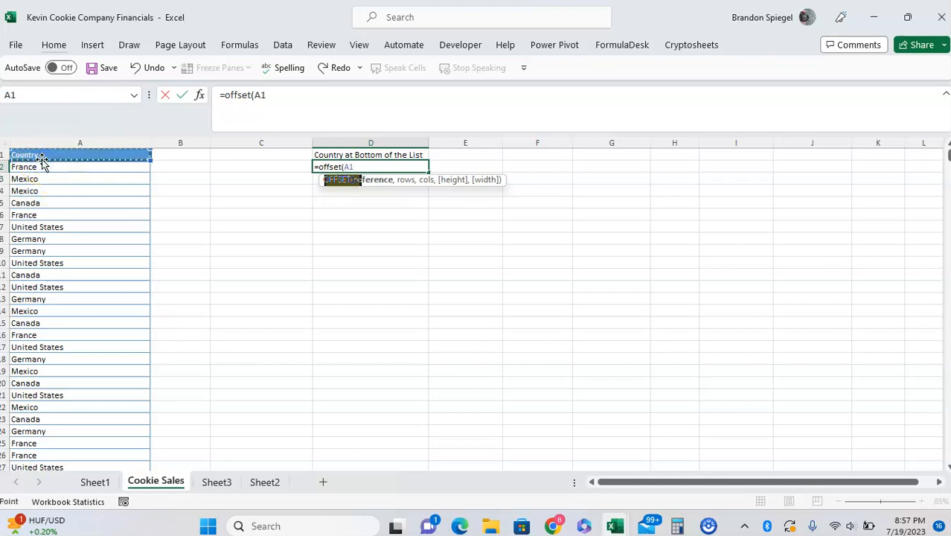
pyautogui.write(',')
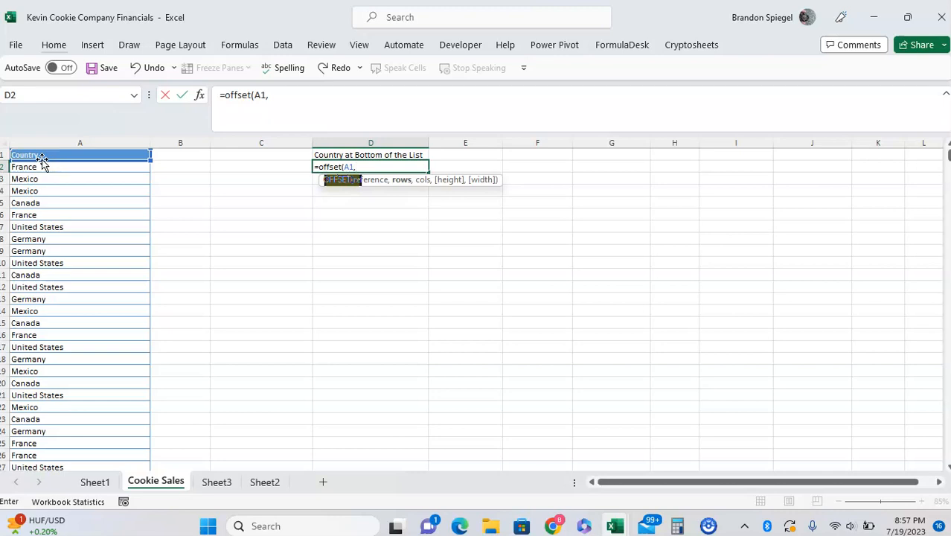
# Set the OFFSET rows argument to COUNTA(A2:A721), extending the range past the last country to include blank rows
pyautogui.write('counta(')
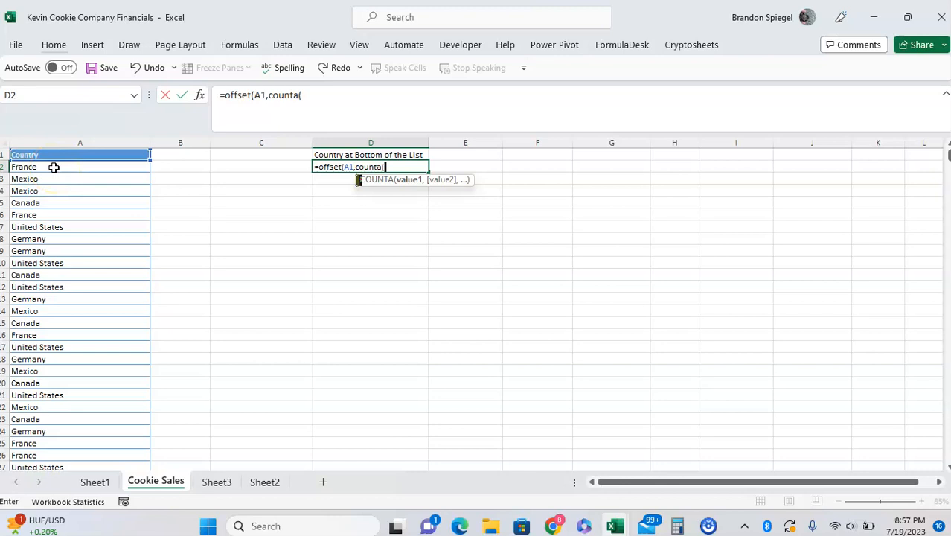
pyautogui.click(54, 168)
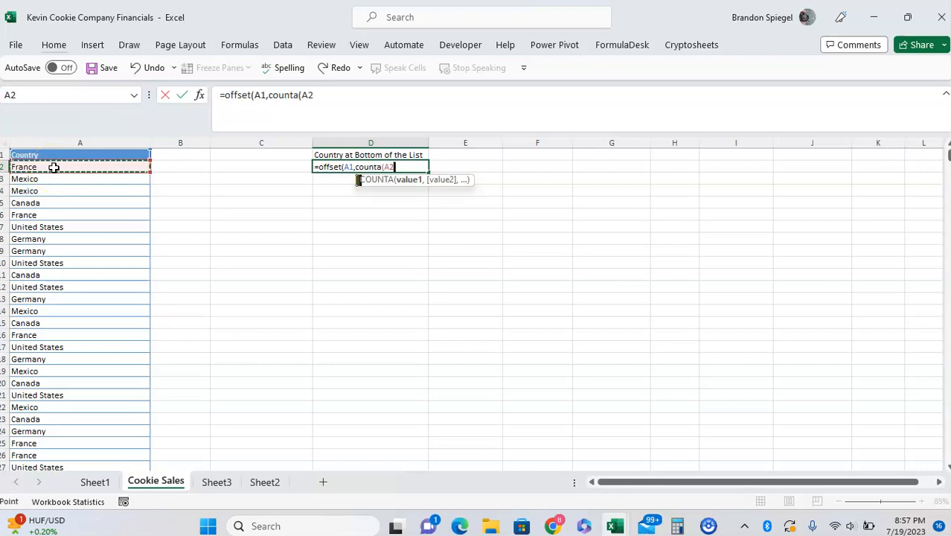
pyautogui.hotkey('ctrl', 'shift', 'Down')
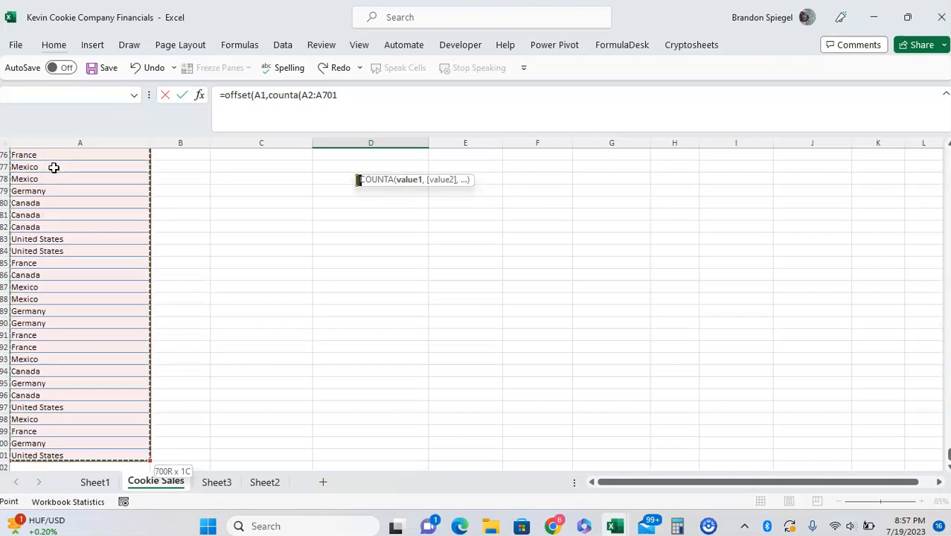
pyautogui.hotkey('shift', 'Down')
pyautogui.hotkey('shift', 'Down')
pyautogui.hotkey('shift', 'Down')
pyautogui.hotkey('shift', 'Down')
pyautogui.hotkey('shift', 'Down')
pyautogui.hotkey('shift', 'Down')
pyautogui.hotkey('shift', 'Down')
pyautogui.hotkey('shift', 'Down')
pyautogui.hotkey('shift', 'Down')
pyautogui.hotkey('shift', 'Down')
pyautogui.hotkey('shift', 'Down')
pyautogui.hotkey('shift', 'Down')
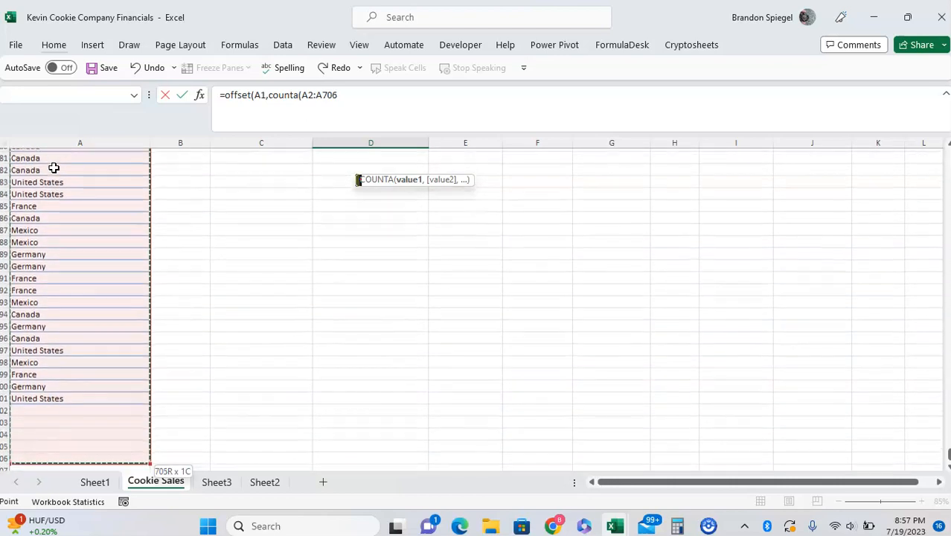
pyautogui.hotkey('shift', 'Down')
pyautogui.hotkey('shift', 'Down')
pyautogui.hotkey('shift', 'Down')
pyautogui.hotkey('shift', 'Down')
pyautogui.hotkey('shift', 'Down')
pyautogui.hotkey('shift', 'Down')
pyautogui.hotkey('shift', 'Down')
pyautogui.hotkey('shift', 'Down')
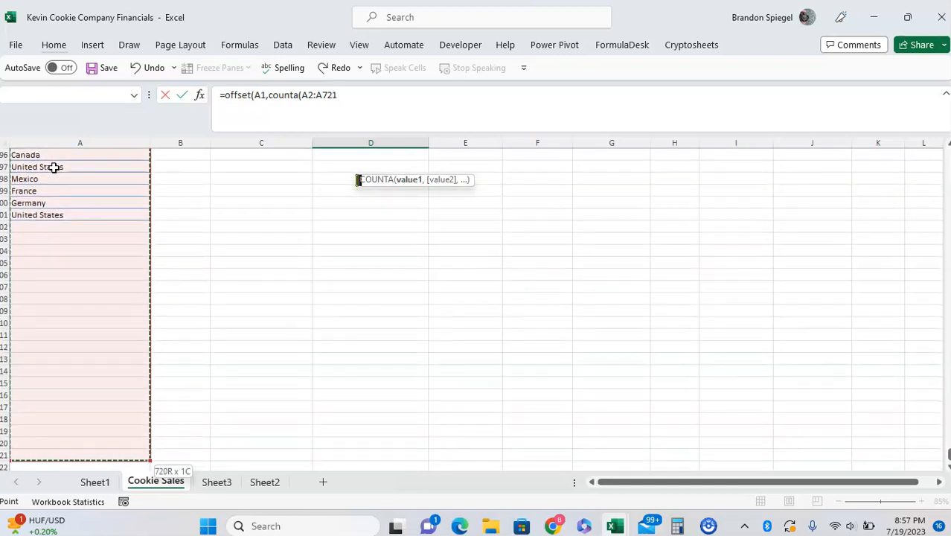
pyautogui.write('),')
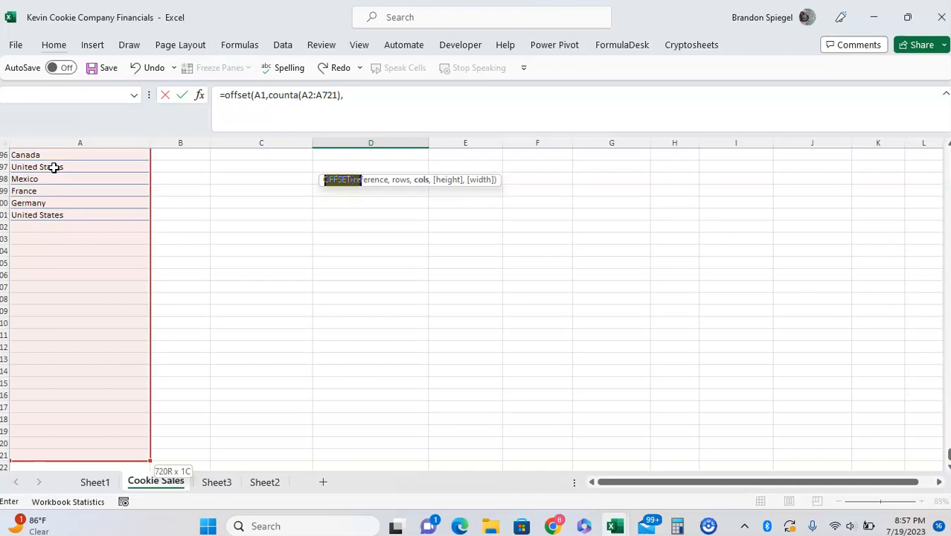
pyautogui.write('0,')
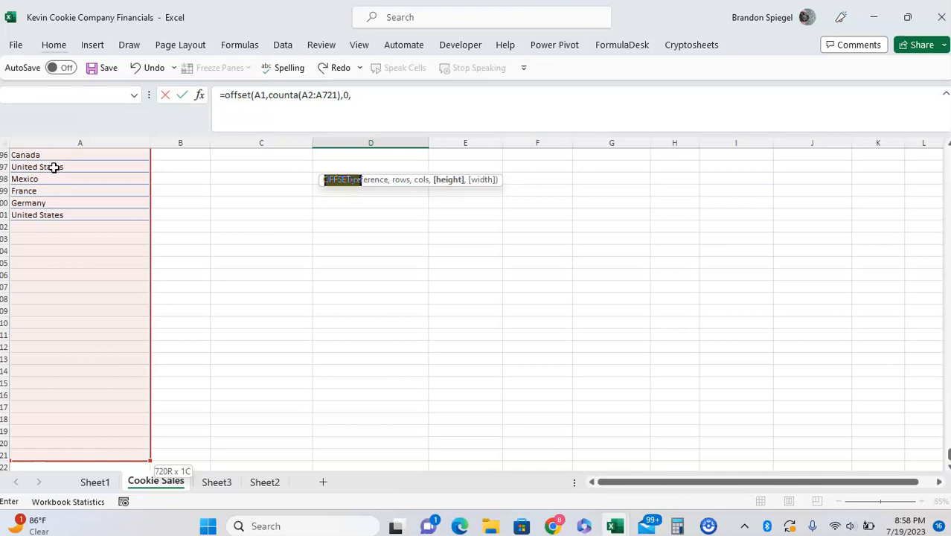
# Complete the D2 formula with 0 columns, height 1 and width 1, enter it, and review it
pyautogui.write('1,1)')
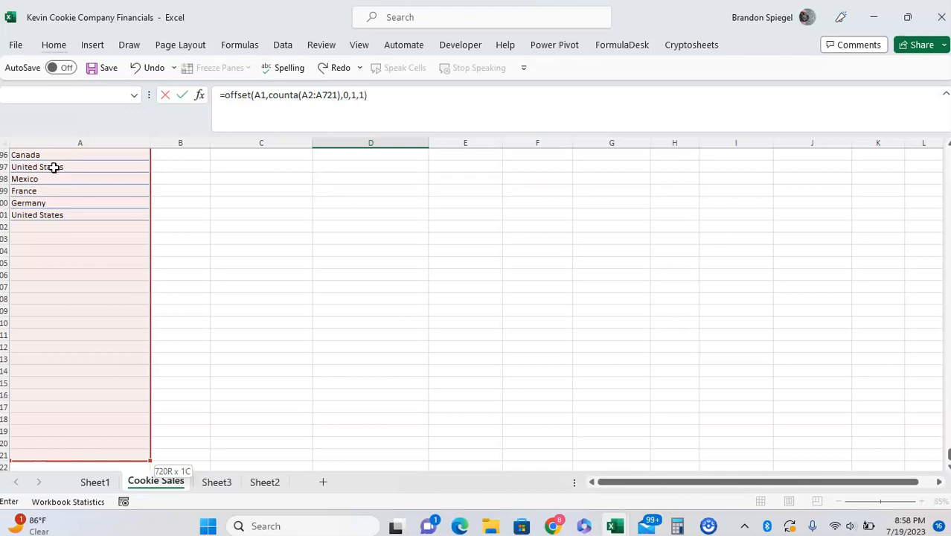
pyautogui.press('Return')
pyautogui.press('Up')
pyautogui.press('Up')
pyautogui.press('Down')
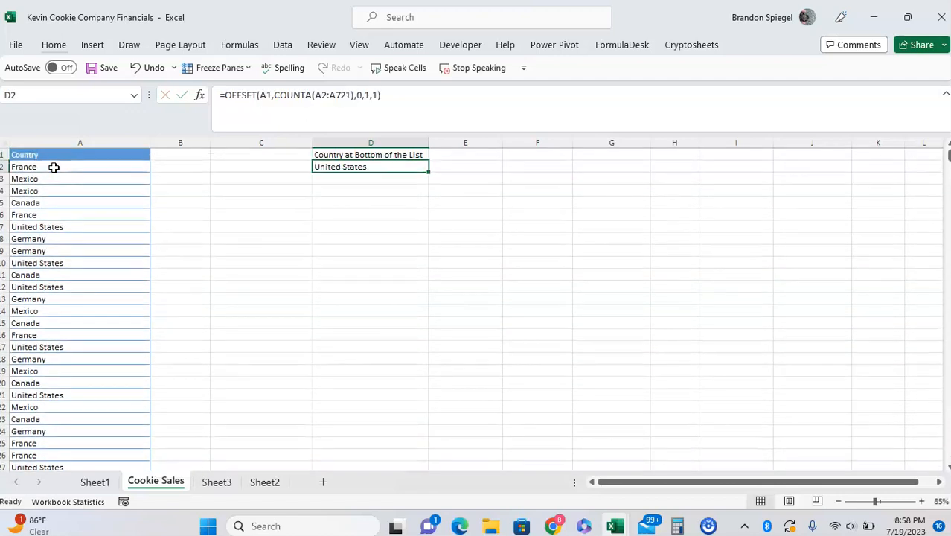
pyautogui.press('Up')
pyautogui.press('Down')
pyautogui.press('F2')
pyautogui.press('Escape')
# Clear the last three countries in column A, cells A699:A701
pyautogui.click(53, 166)
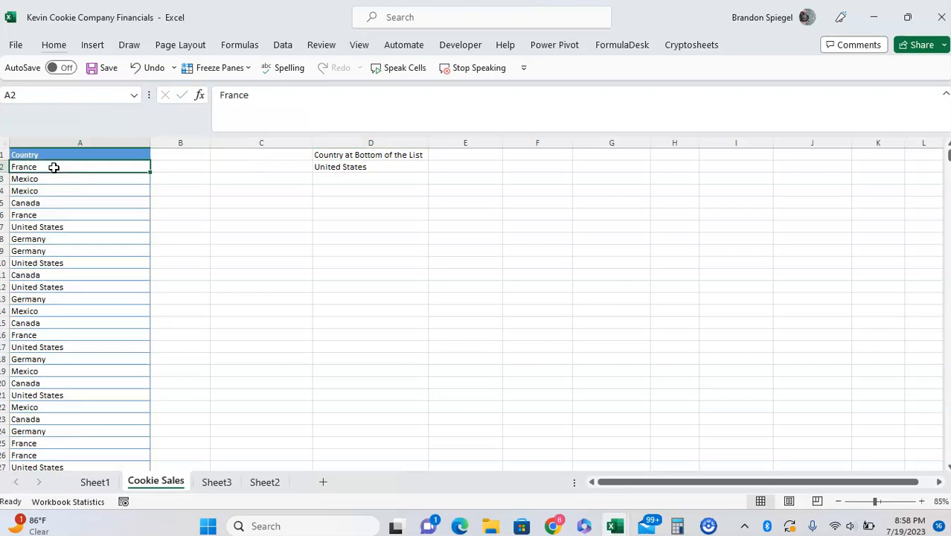
pyautogui.hotkey('ctrl', 'Down')
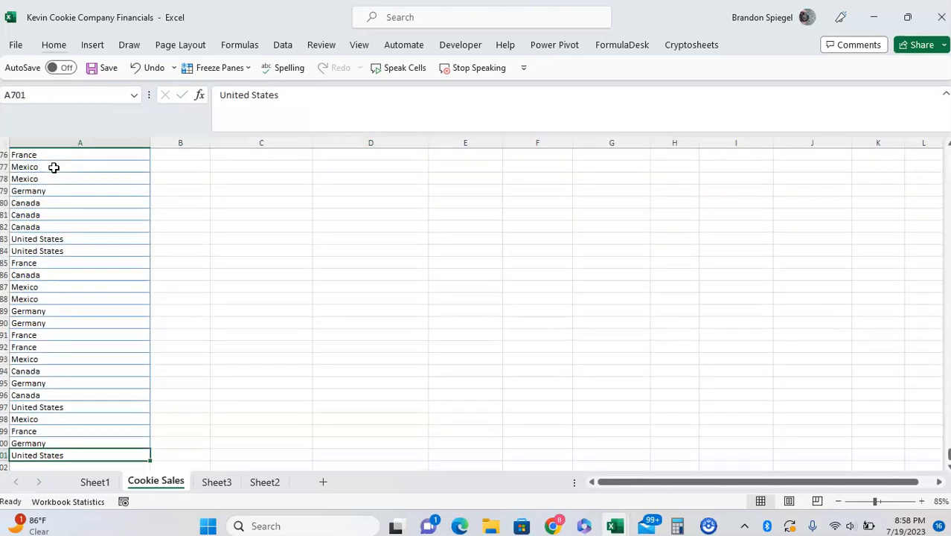
pyautogui.hotkey('shift', 'Up')
pyautogui.hotkey('shift', 'Up')
pyautogui.press('Delete')
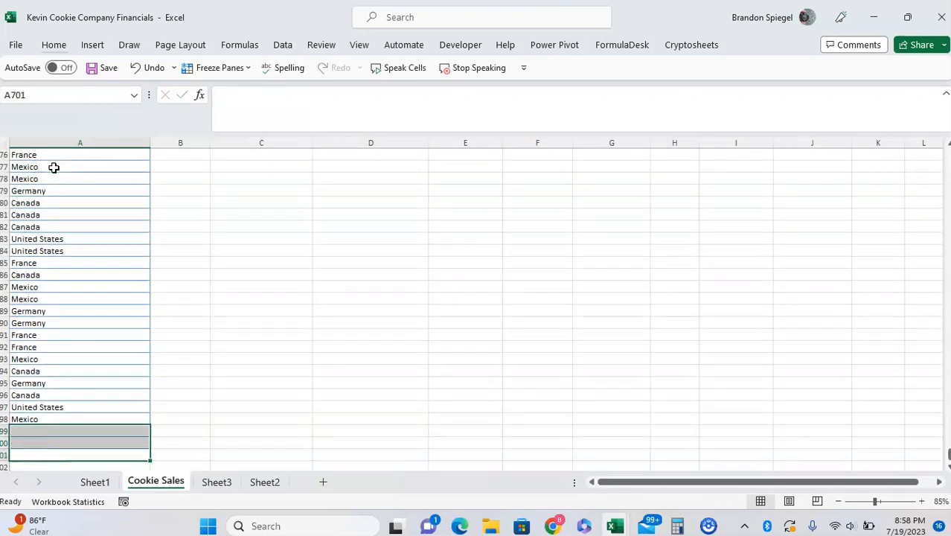
# Check the D2 result against the shortened Country list and review the ranges its formula references
pyautogui.hotkey('ctrl', 'Up')
pyautogui.hotkey('ctrl', 'Up')
pyautogui.press('Right')
pyautogui.press('Right')
pyautogui.press('Right')
pyautogui.press('Down')
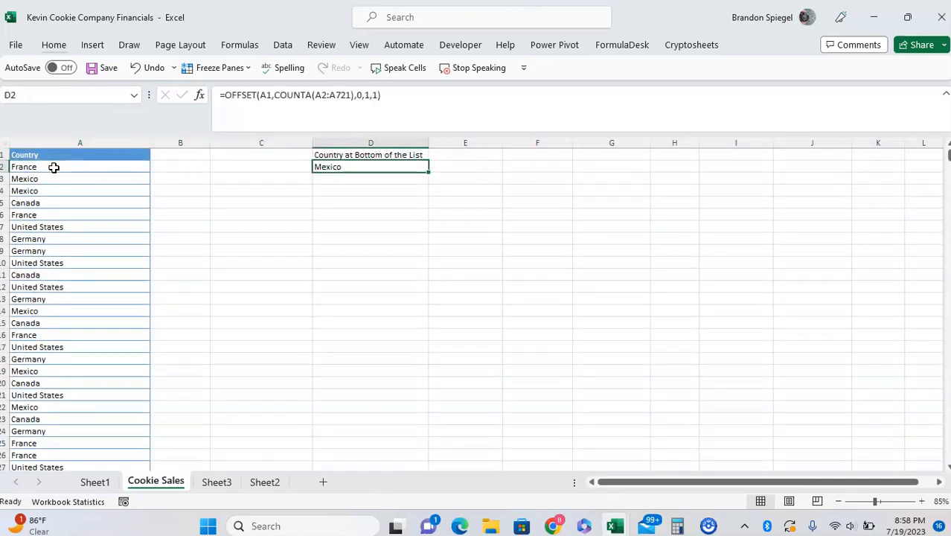
pyautogui.press('Left')
pyautogui.press('Left')
pyautogui.press('Left')
pyautogui.hotkey('ctrl', 'Down')
pyautogui.hotkey('ctrl', 'Up')
pyautogui.press('Right')
pyautogui.press('Down')
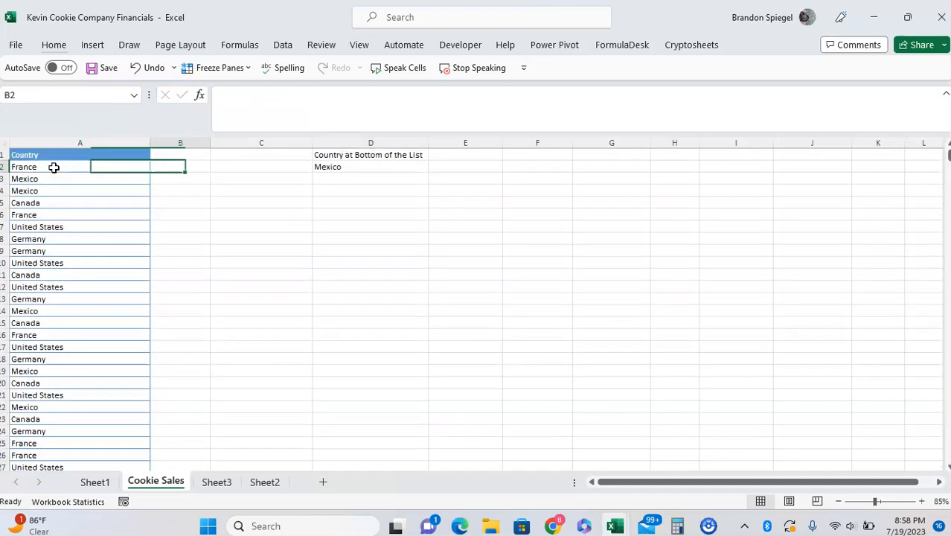
pyautogui.press('Right')
pyautogui.press('Right')
pyautogui.press('F2')
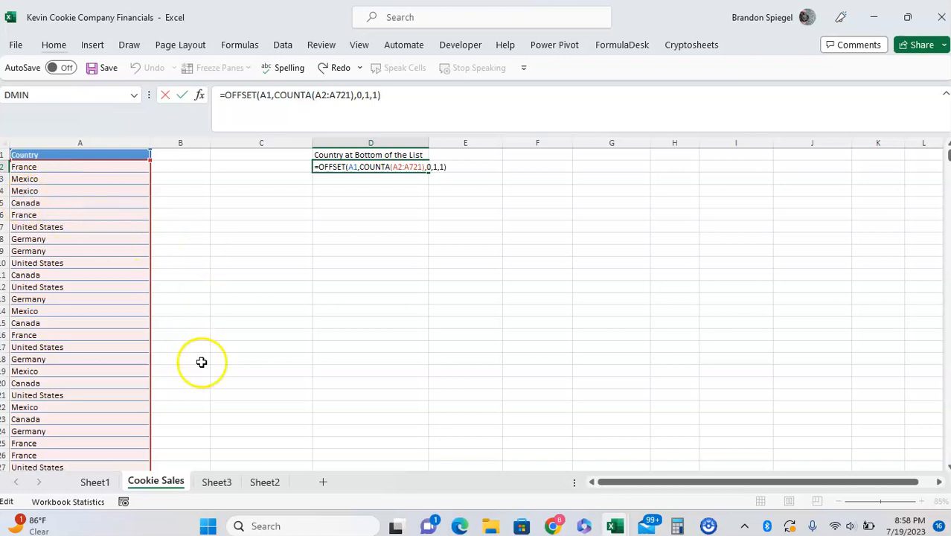
pyautogui.press('Escape')
# On Sheet3, enter the label "Value at the right of the list" in cell A3 below the horizontal country list
pyautogui.click(217, 481)
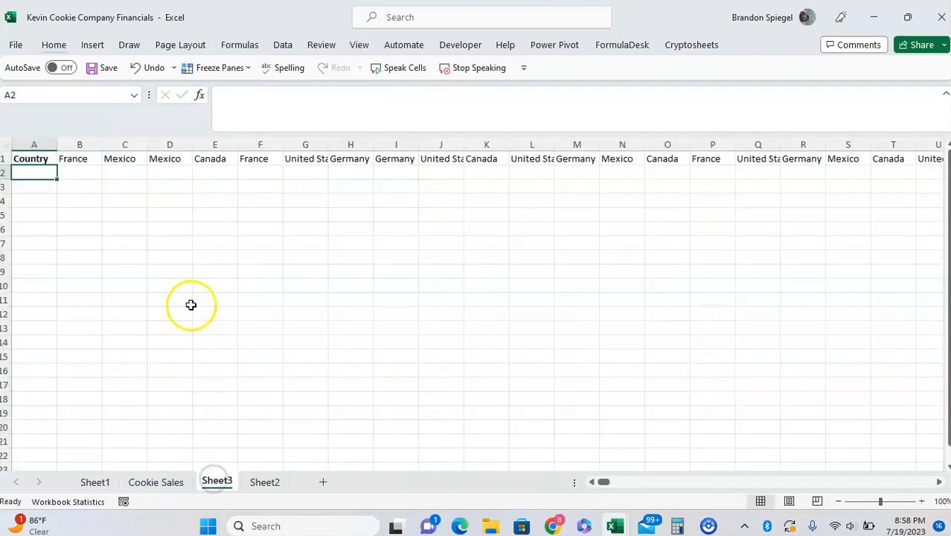
pyautogui.press('Up')
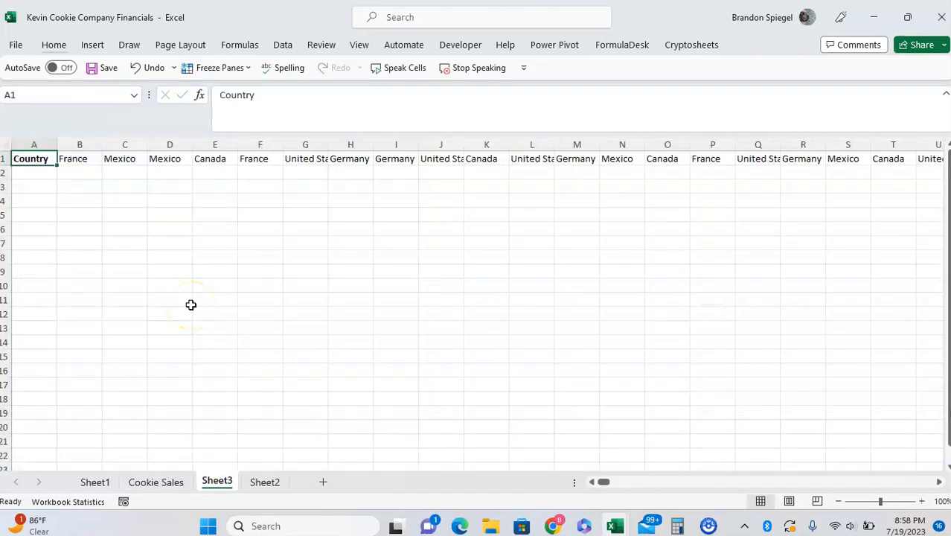
pyautogui.hotkey('ctrl', 'shift', 'Right')
pyautogui.hotkey('ctrl', 'shift', 'Left')
pyautogui.press('Down')
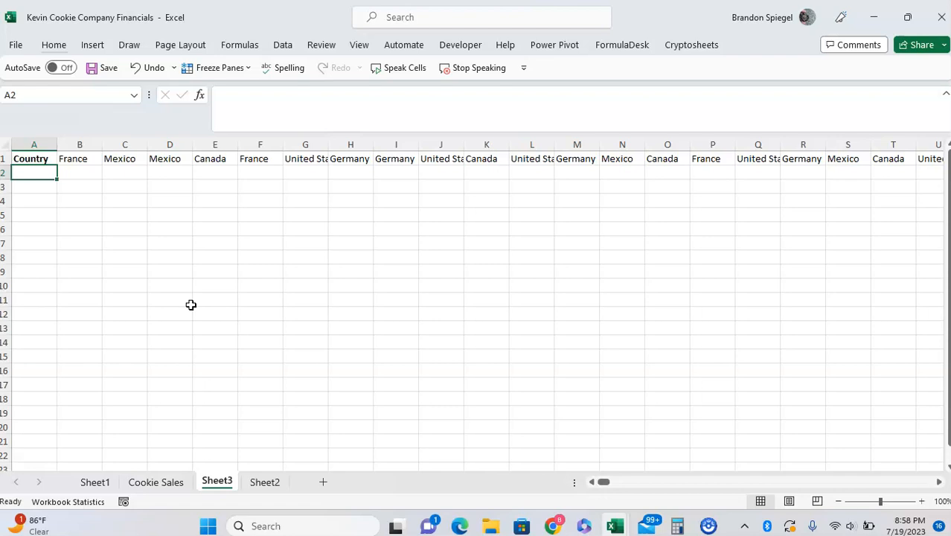
pyautogui.press('Down')
pyautogui.write('Va')
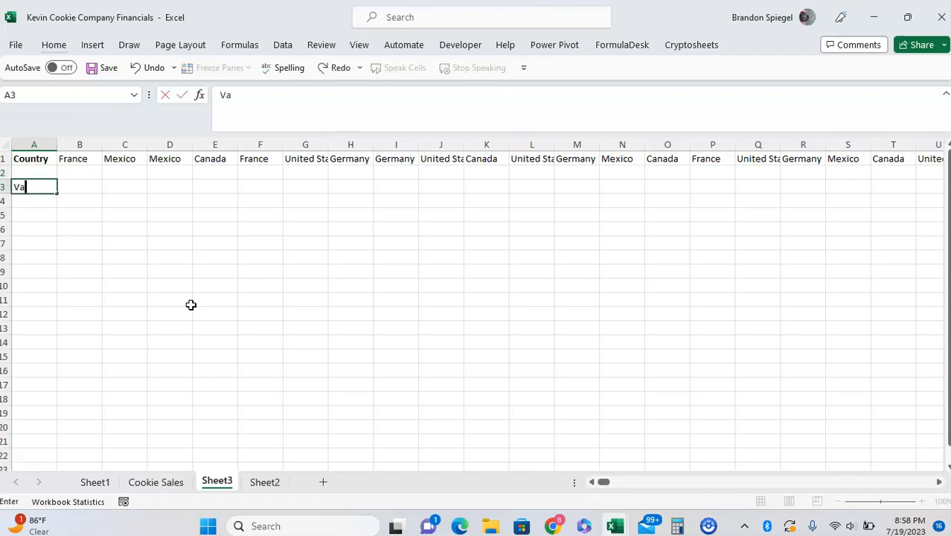
pyautogui.write('lue at the right of the list')
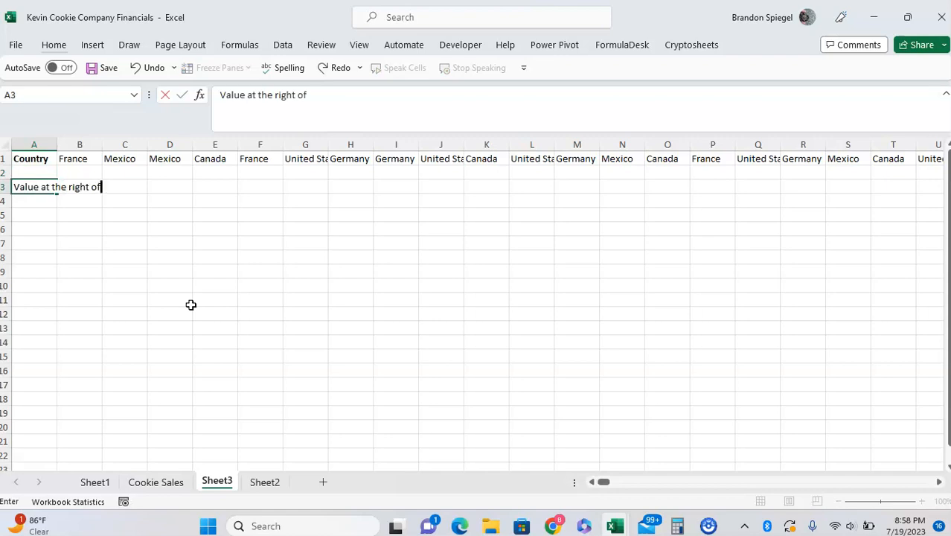
pyautogui.press('Return')
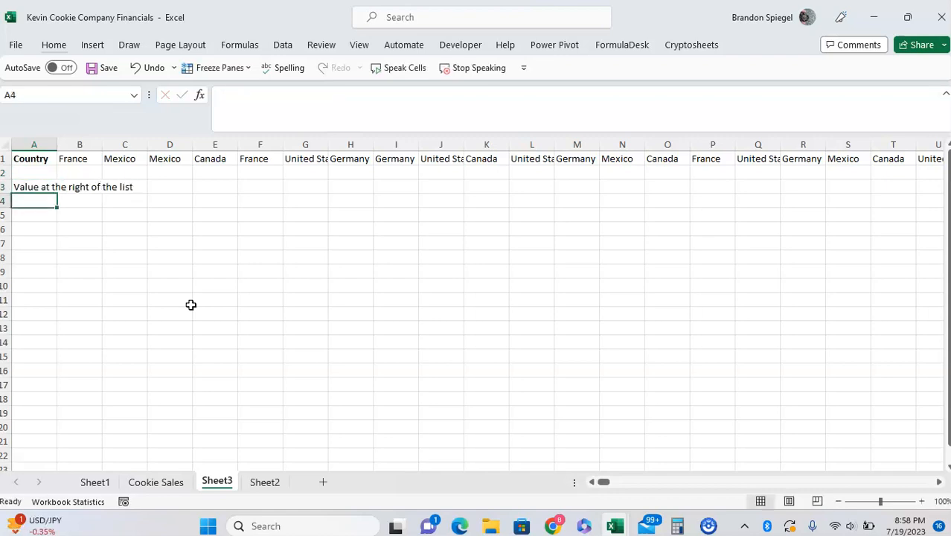
# Examine the far end of the horizontal country list in row 1
pyautogui.press('Up')
pyautogui.press('Up')
pyautogui.press('Up')
pyautogui.hotkey('ctrl', 'Right')
pyautogui.press('Left')
pyautogui.hotkey('ctrl', 'Left')
# Start an OFFSET formula in cell A4 with A1 as the reference and 0 as the rows argument
pyautogui.press('Down')
pyautogui.press('Down')
pyautogui.press('Down')
pyautogui.write('=offset(')
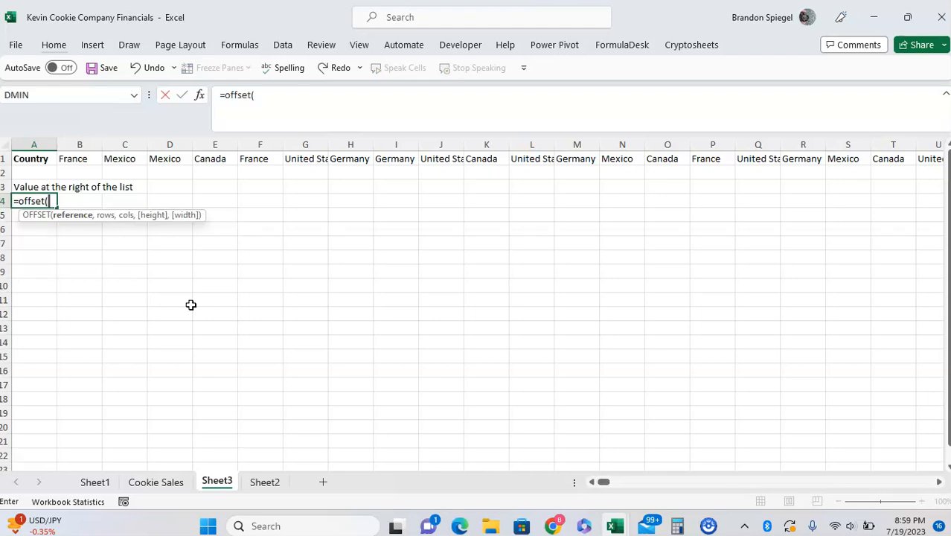
pyautogui.click(46, 159)
pyautogui.write(',')
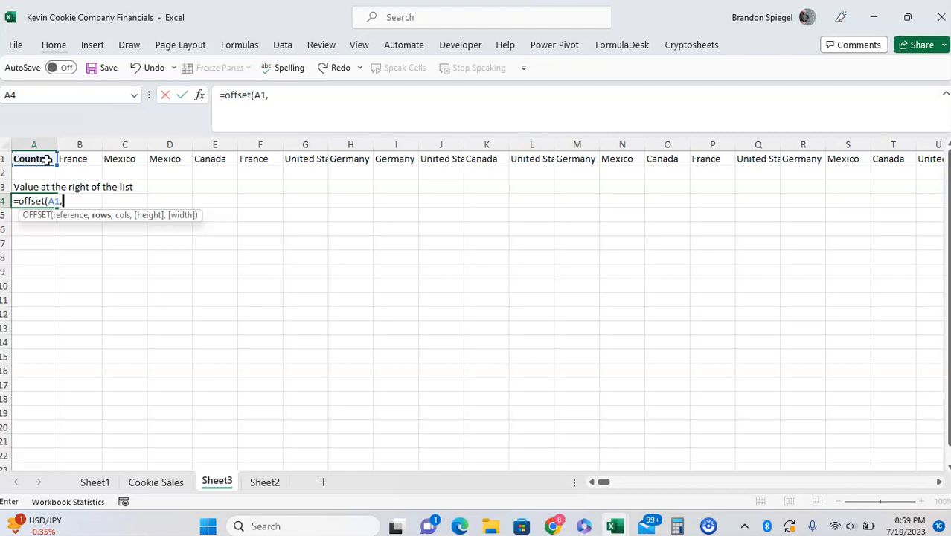
pyautogui.write('0,')
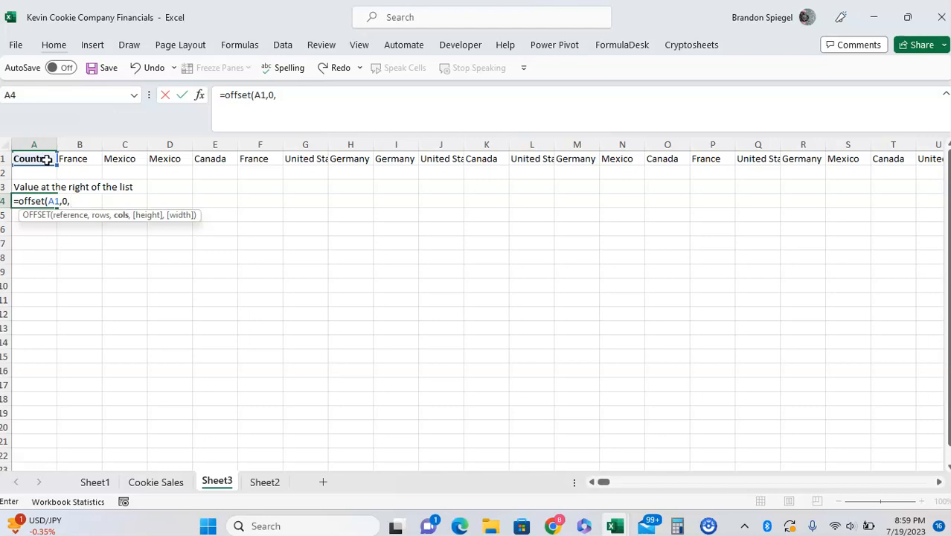
# Supply the cols argument with COUNTA over B1:AAL1, extending the range past the last country to include blank cells
pyautogui.write('counta')
pyautogui.press('Tab')
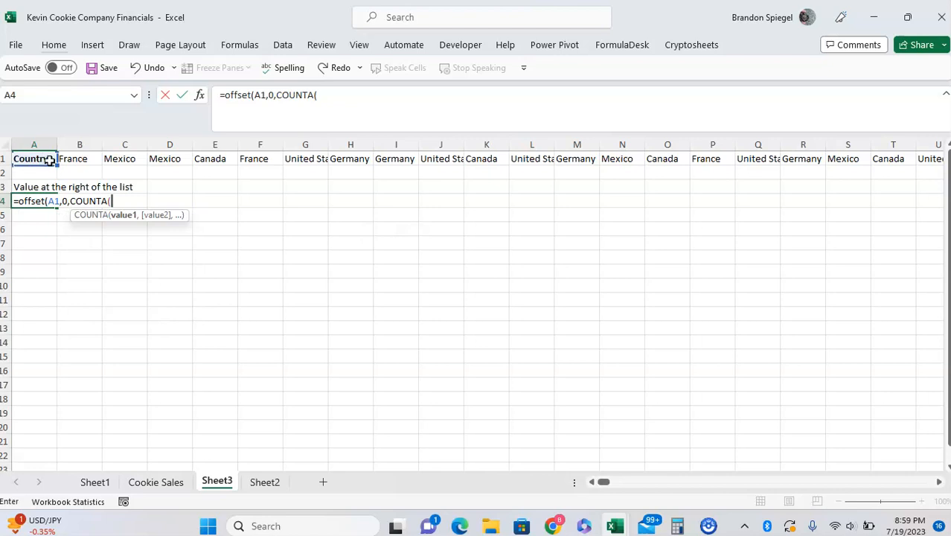
pyautogui.click(68, 160)
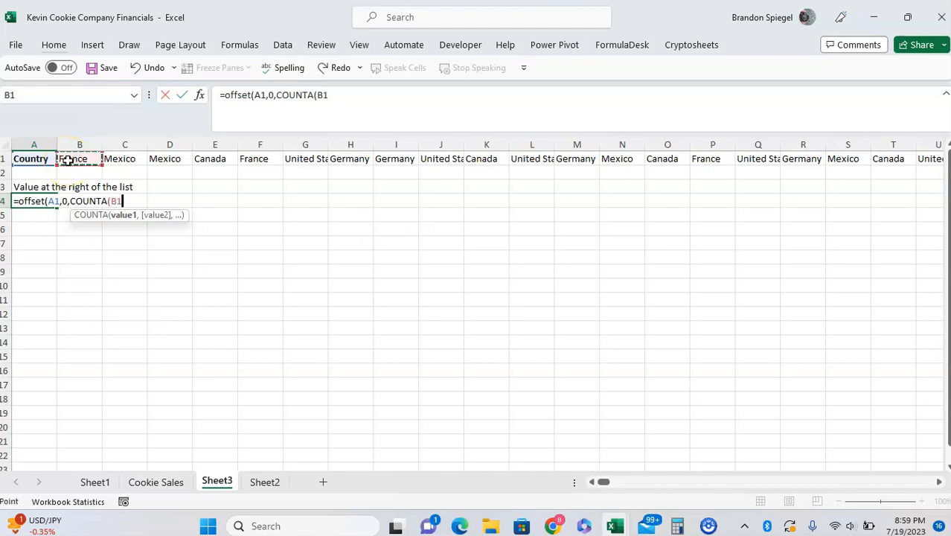
pyautogui.hotkey('ctrl', 'shift', 'Right')
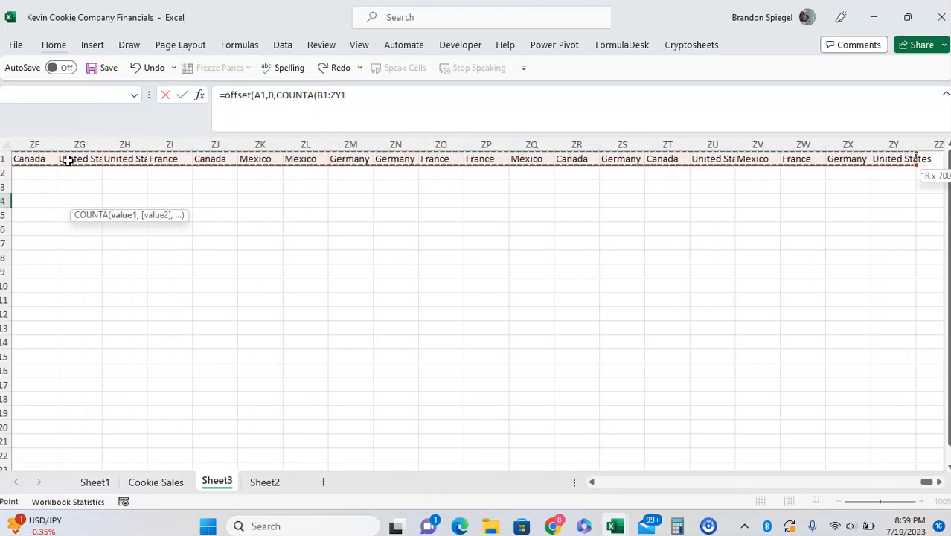
pyautogui.hotkey('shift', 'Right')
pyautogui.hotkey('shift', 'Right')
pyautogui.hotkey('shift', 'Right')
pyautogui.hotkey('shift', 'Right')
pyautogui.hotkey('shift', 'Right')
pyautogui.hotkey('shift', 'Right')
pyautogui.hotkey('shift', 'Right')
pyautogui.hotkey('shift', 'Right')
pyautogui.hotkey('shift', 'Right')
pyautogui.hotkey('shift', 'Right')
pyautogui.hotkey('shift', 'Right')
pyautogui.hotkey('shift', 'Right')
pyautogui.hotkey('shift', 'Right')
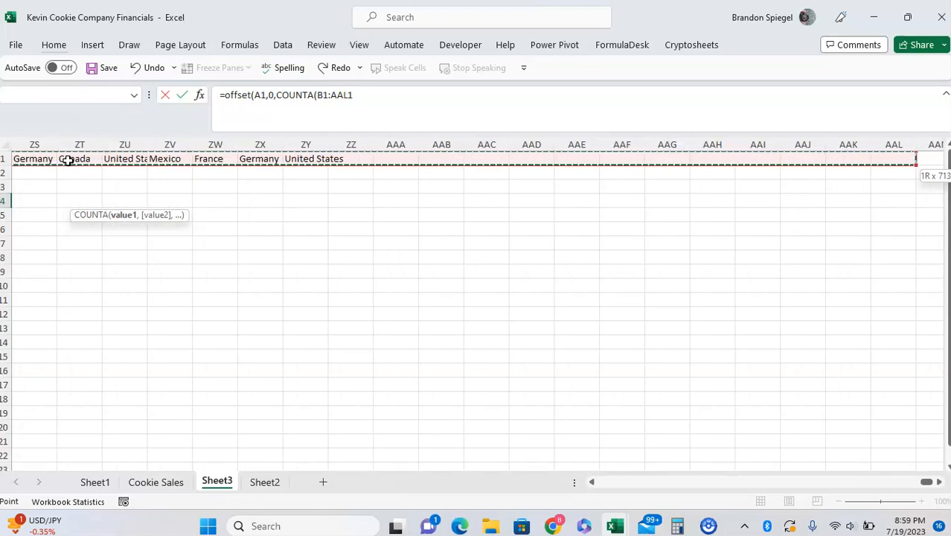
pyautogui.write('),')
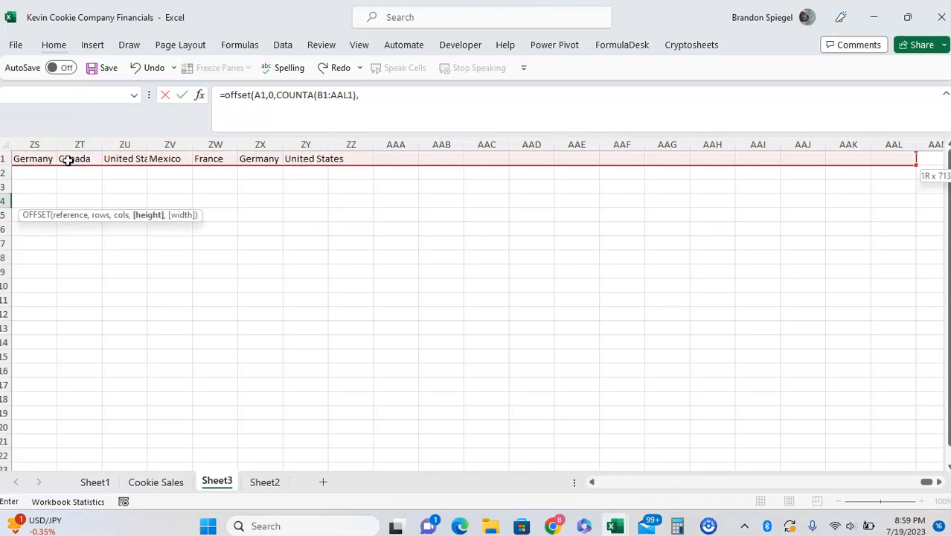
pyautogui.write('1,1)')
# Set the OFFSET height and width arguments to 1 and complete the formula in cell A4
pyautogui.hotkey('ctrl', 'Return')
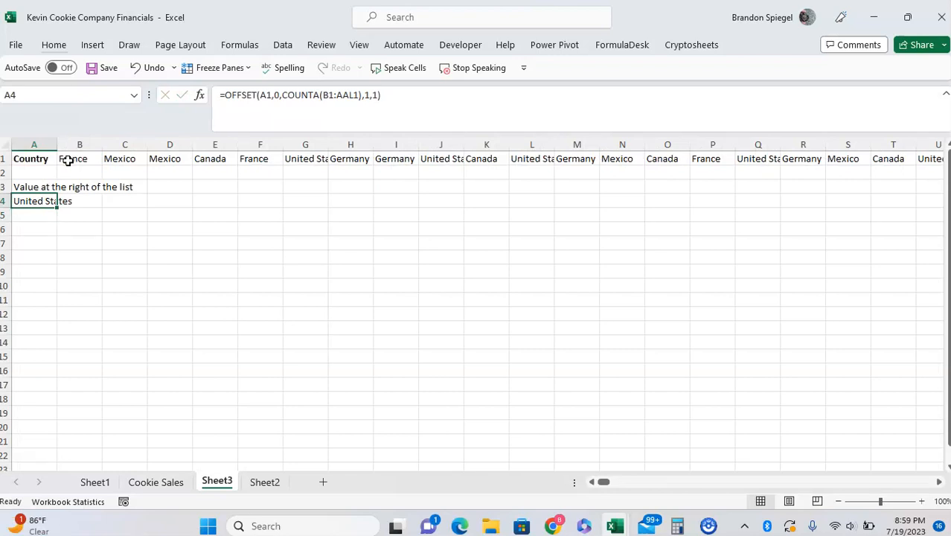
# Delete the last country entry of the horizontal list, in cell ZY1
pyautogui.press('F2')
pyautogui.press('Escape')
pyautogui.hotkey('ctrl', 'Home')
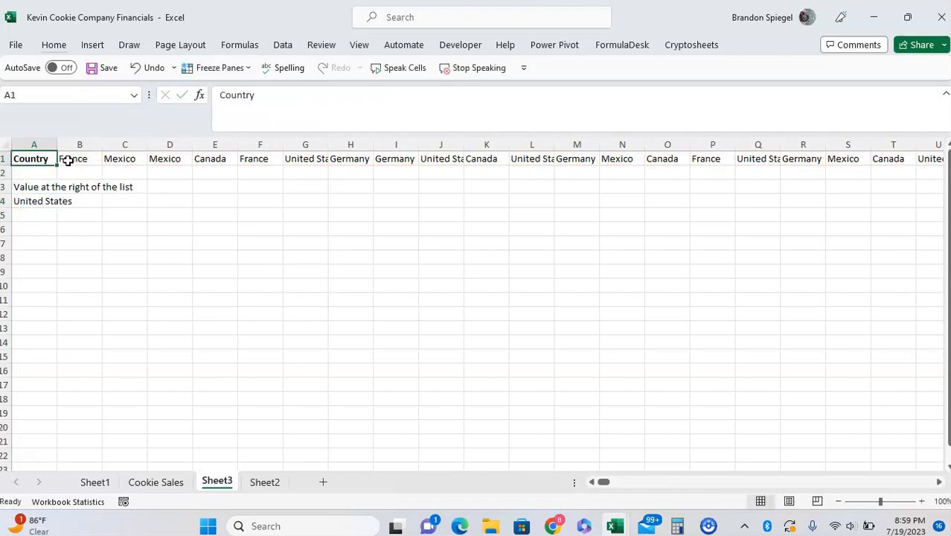
pyautogui.hotkey('ctrl', 'Right')
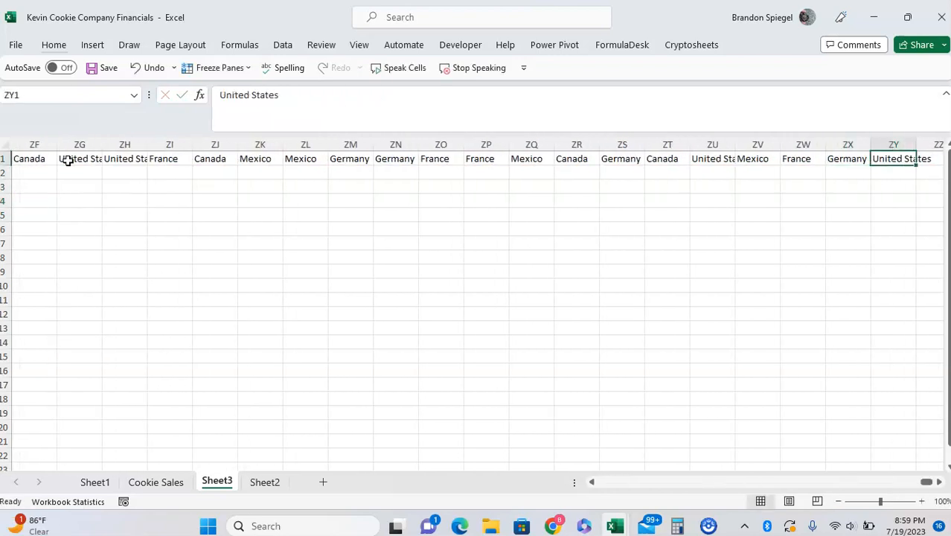
pyautogui.press('Delete')
# Check the A4 result for the shortened horizontal list and review the ranges its formula references
pyautogui.press('Left')
pyautogui.hotkey('ctrl', 'Home')
pyautogui.press('Down')
pyautogui.press('Down')
pyautogui.press('Down')
pyautogui.press('F2')
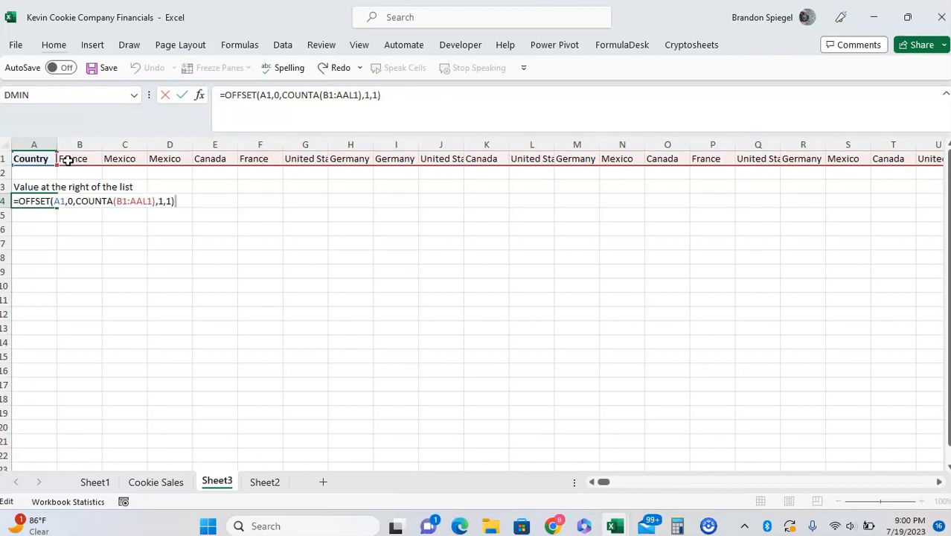
pyautogui.press('Return')
# Compare the last remaining country at the far end of row 1 with the result in cell A4
pyautogui.hotkey('ctrl', 'Home')
pyautogui.hotkey('ctrl', 'Right')
pyautogui.hotkey('ctrl', 'Home')
pyautogui.press('Down')
pyautogui.press('Down')
pyautogui.press('Down')
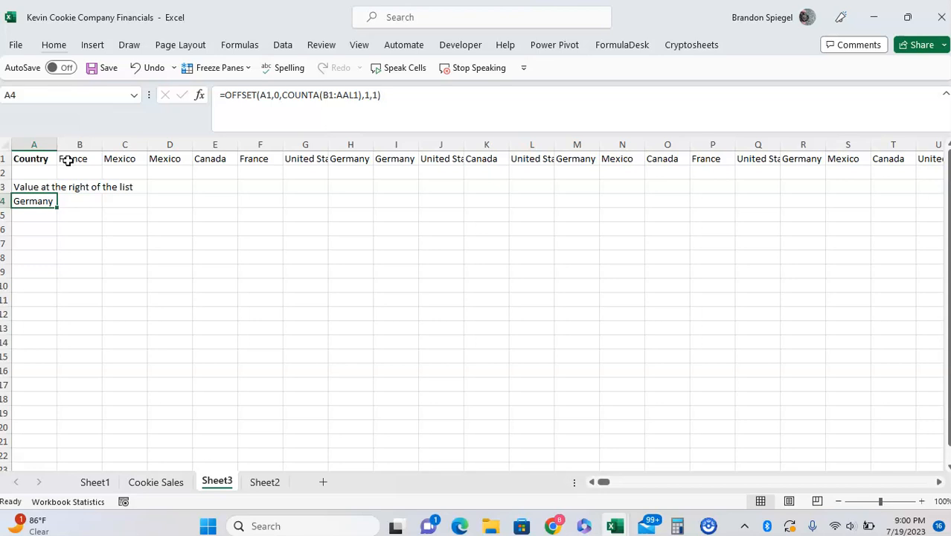
pyautogui.click(68, 160)
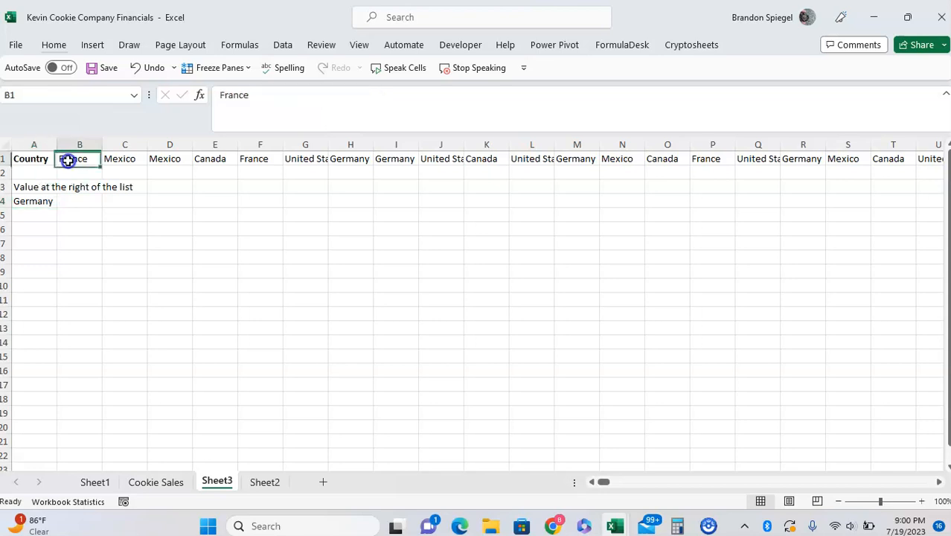